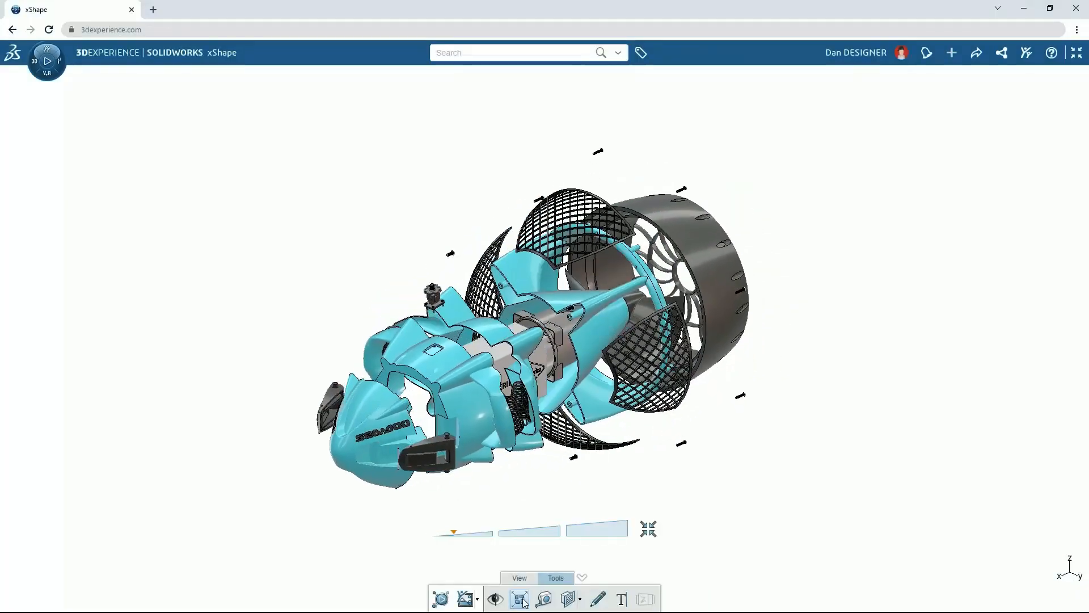
# Increase the explosion amount of the sea scooter assembly's exploded view
pyautogui.moveTo(496, 537); pyautogui.dragTo(557, 533)
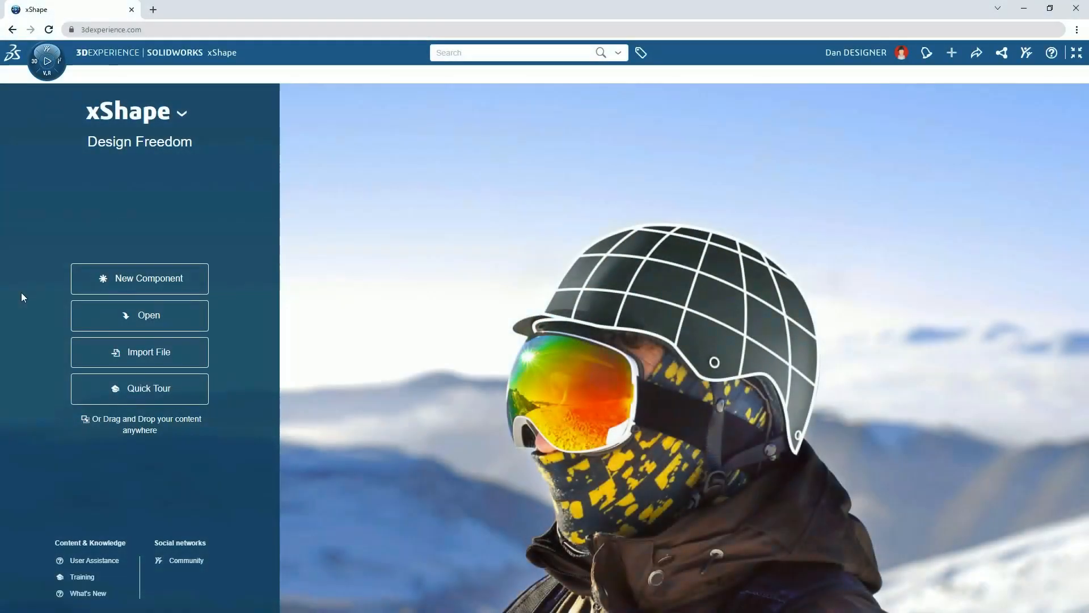
# Create a new component named Sea Scooter Shape in the Sea Scooter collaborative space
pyautogui.click(87, 281)
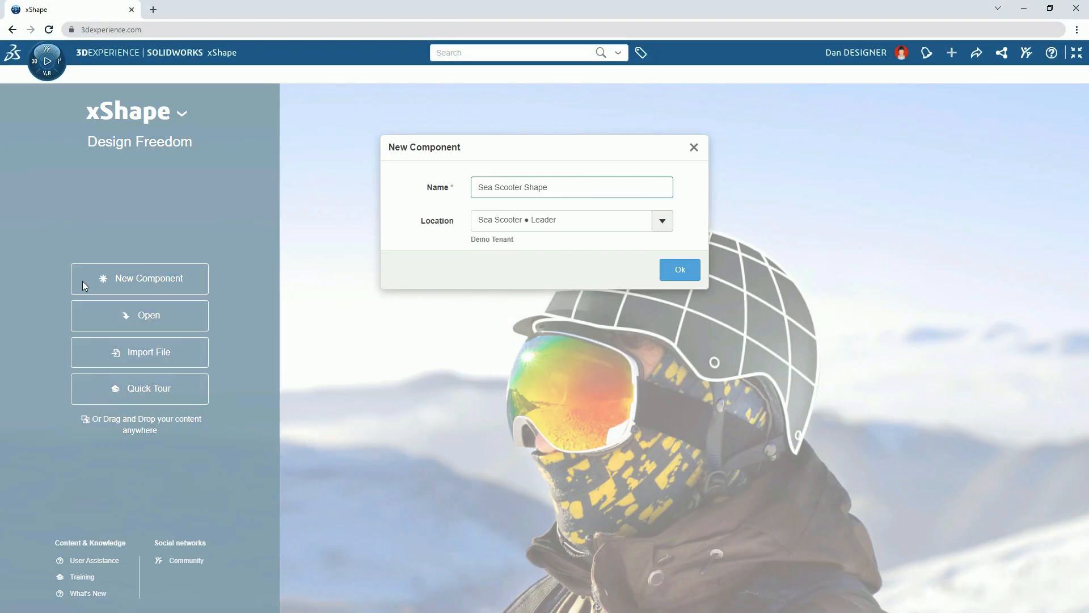
pyautogui.click(681, 269)
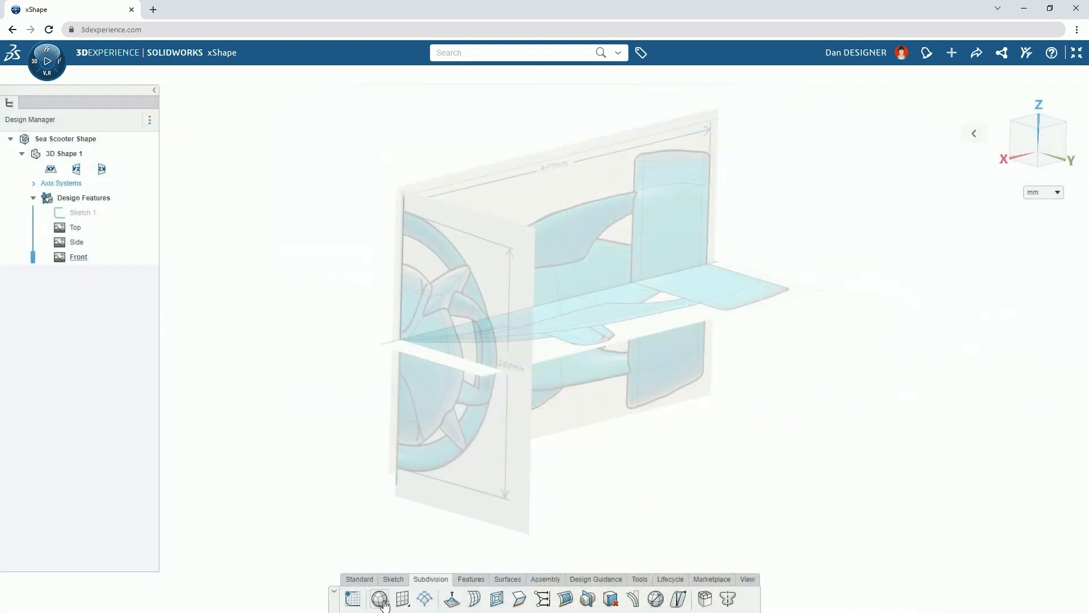
# Place a QuadBall subdivision primitive at the origin, where the reference images meet
pyautogui.click(385, 605)
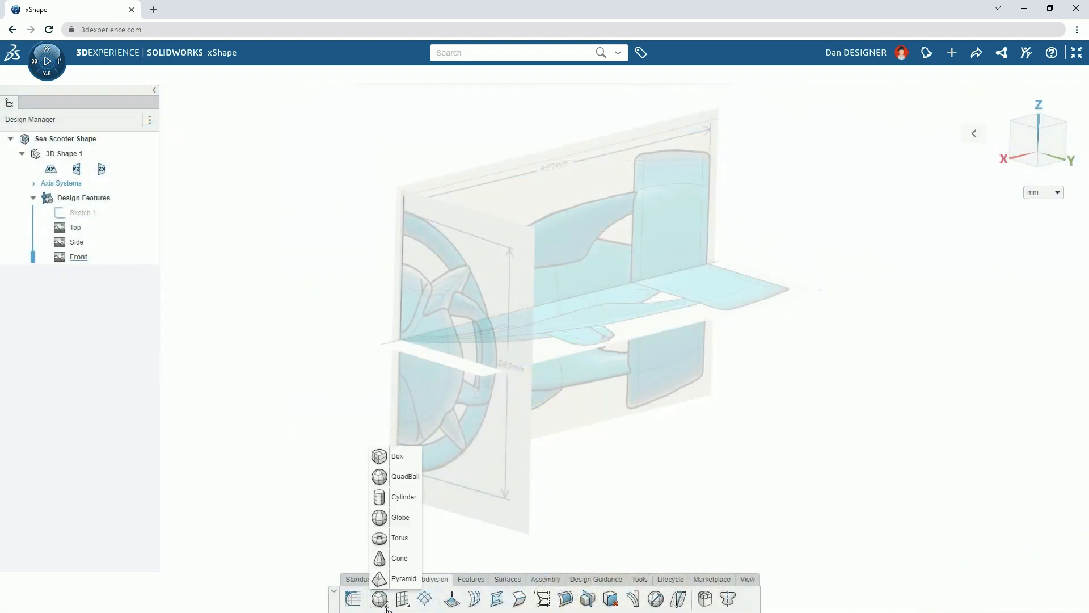
pyautogui.click(403, 477)
pyautogui.click(407, 353)
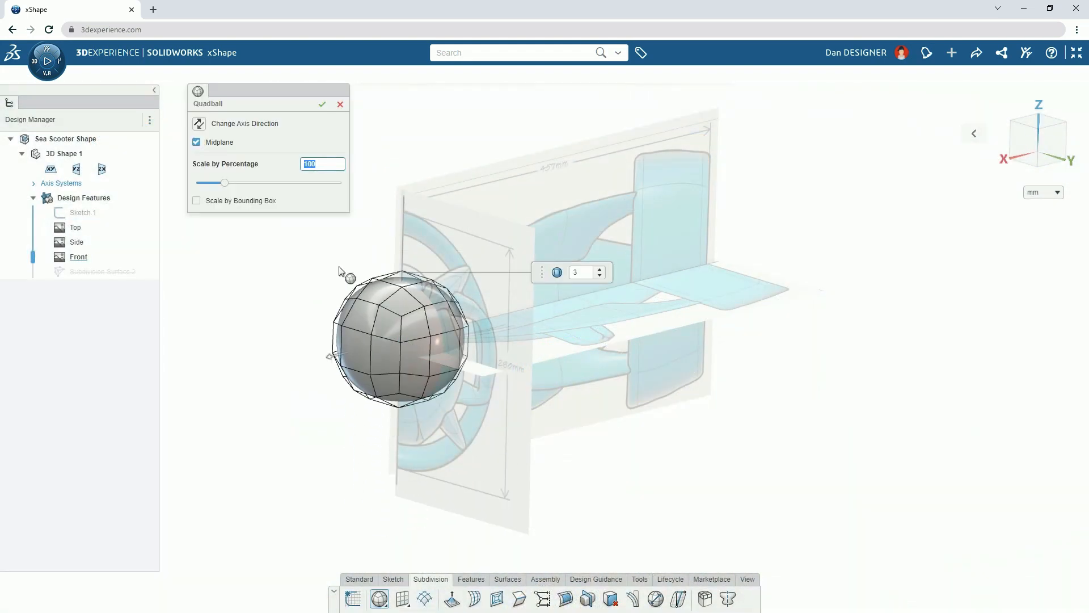
# Scale the QuadBall to 132 percent, resize it along X using its bounding box, and accept the primitive
pyautogui.moveTo(225, 181); pyautogui.dragTo(235, 186)
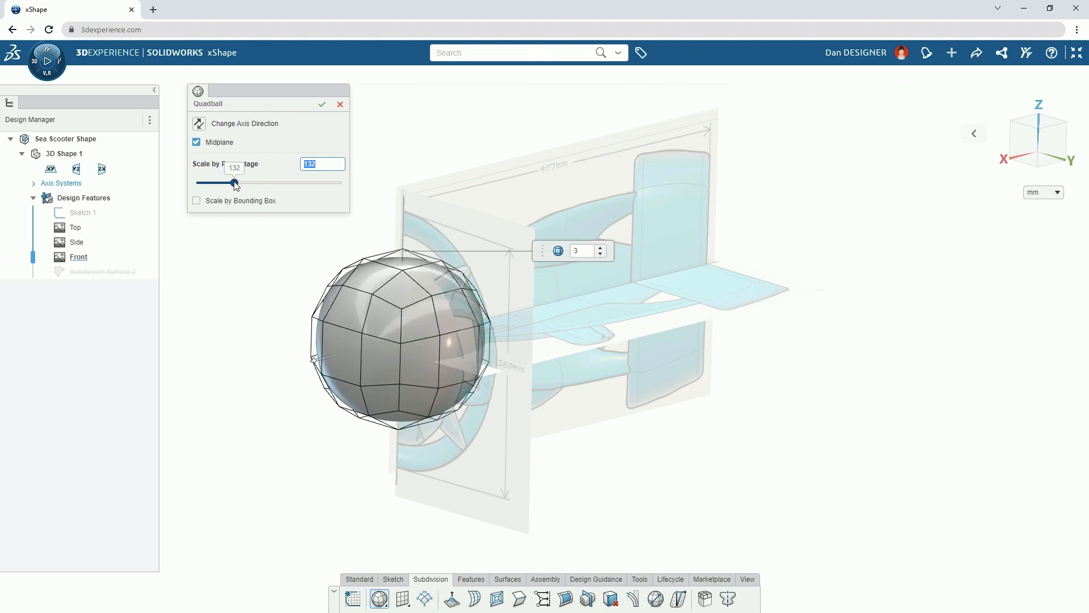
pyautogui.click(197, 201)
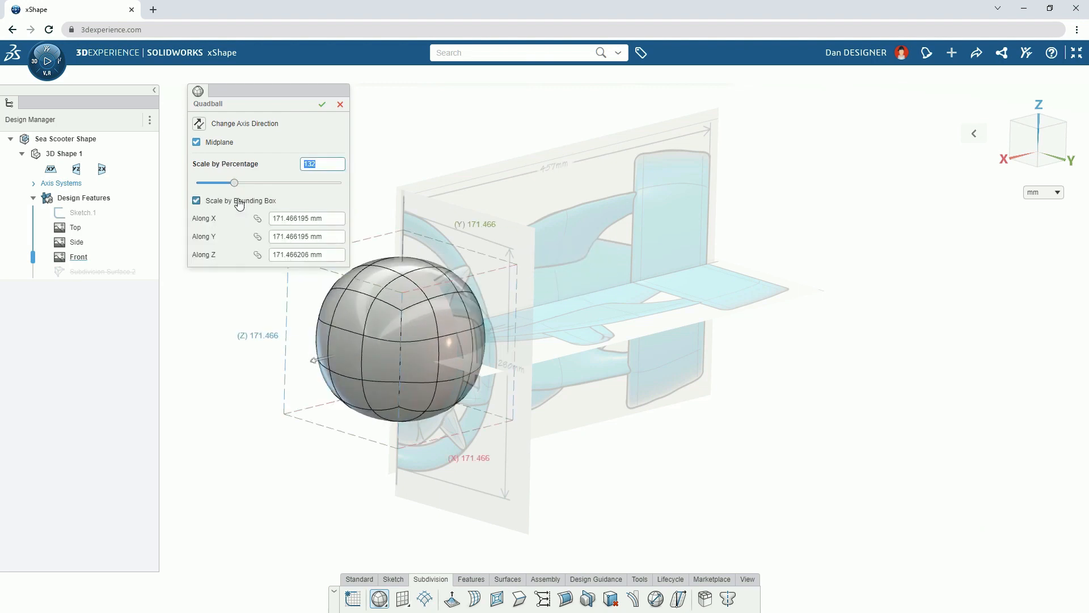
pyautogui.click(282, 219)
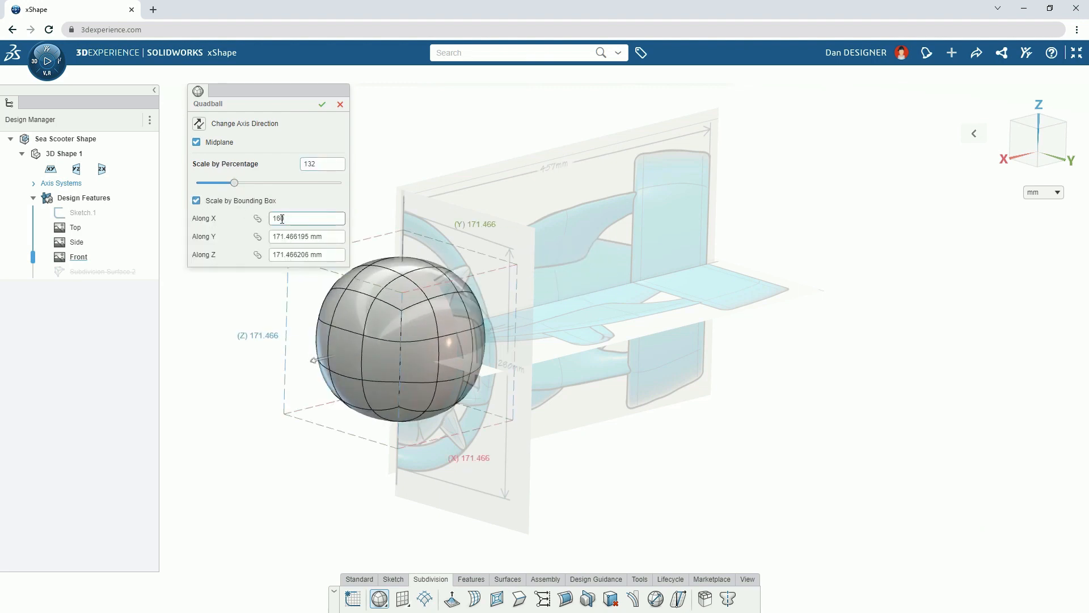
pyautogui.press('Return')
pyautogui.click(322, 105)
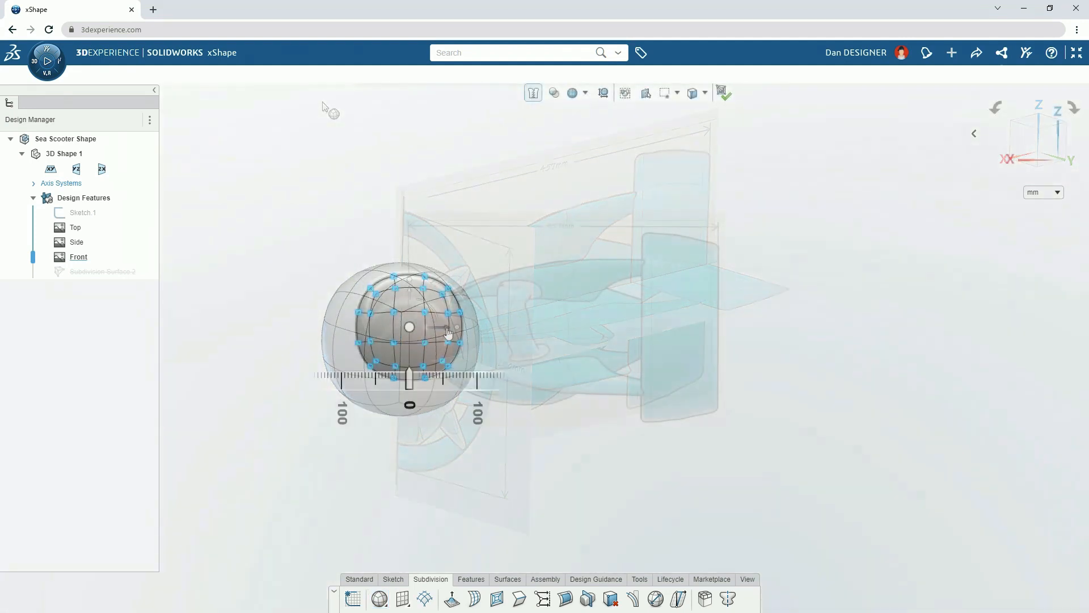
# Move the QuadBall along the side reference image and start reshaping its control points to the main body outline
pyautogui.moveTo(448, 333); pyautogui.dragTo(610, 336)
pyautogui.moveTo(385, 226); pyautogui.dragTo(515, 296)
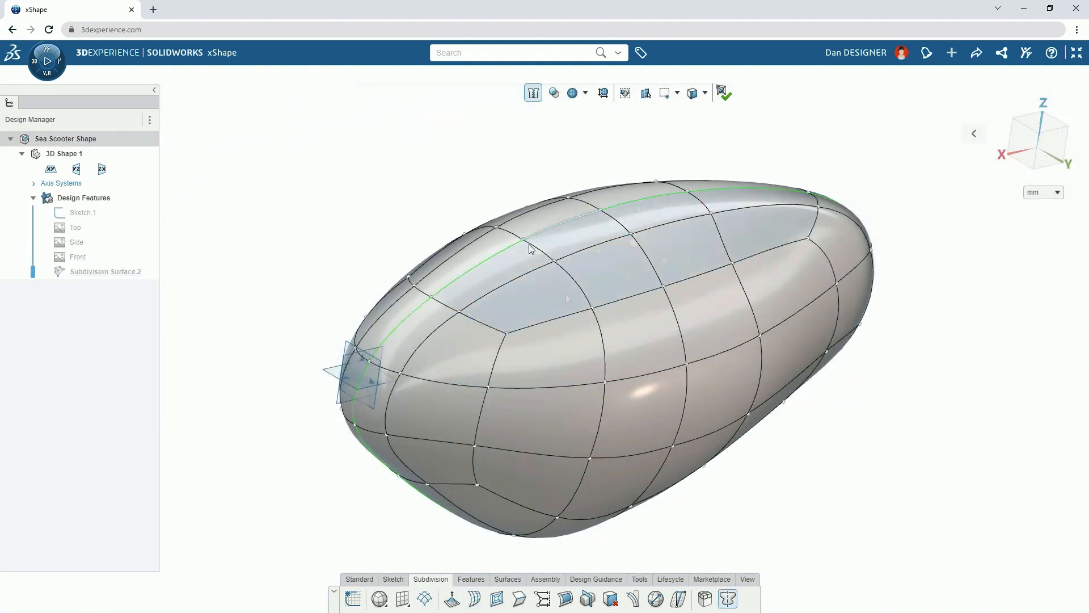
# Inset the faces along the upper side of the main body, next to the symmetry line
pyautogui.doubleClick(566, 294)
pyautogui.click(629, 321)
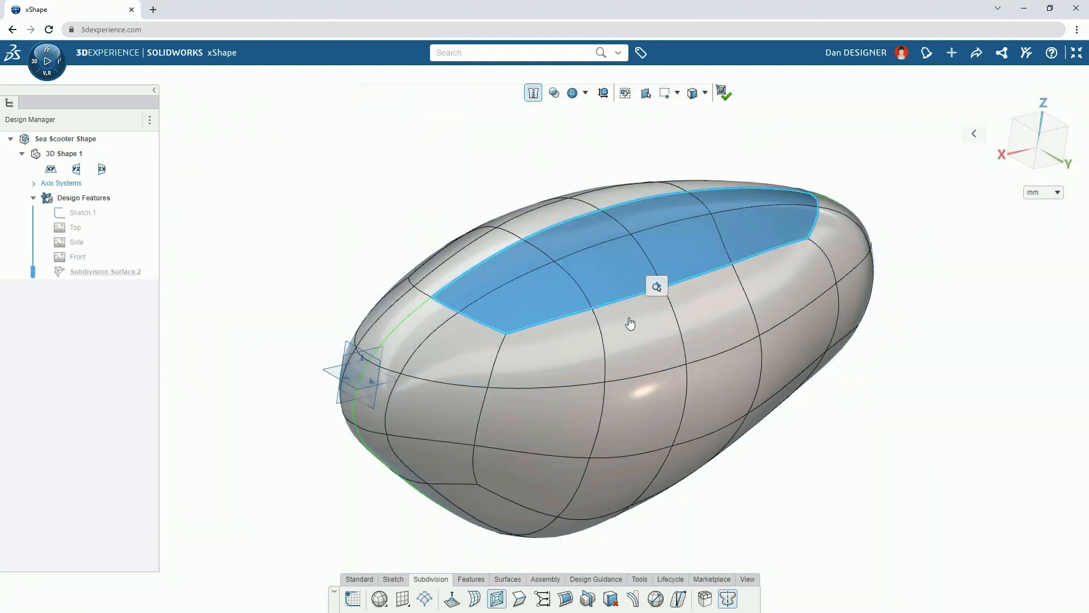
pyautogui.click(630, 322)
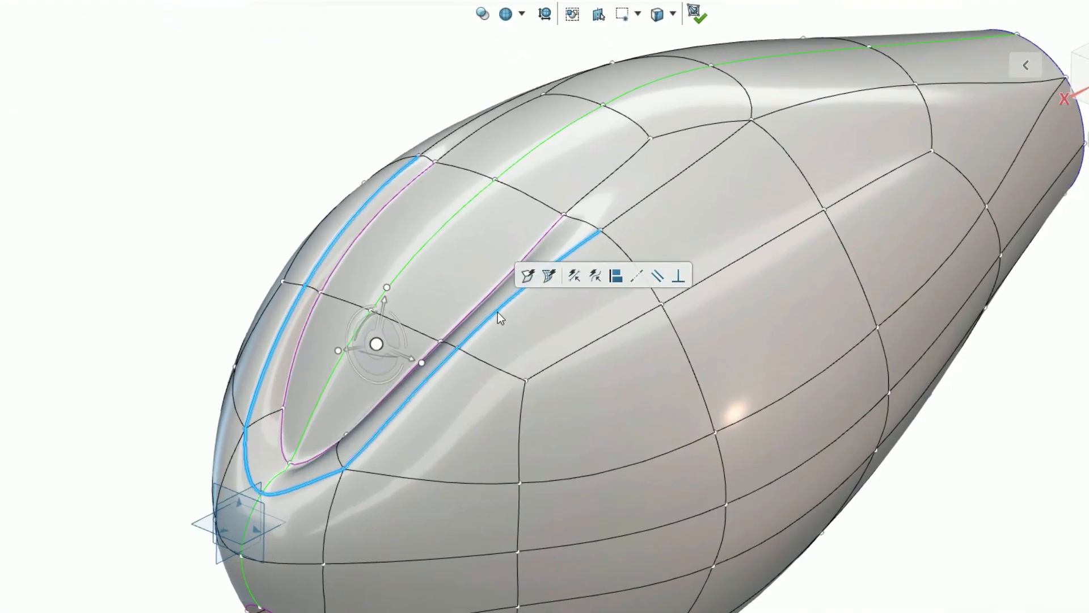
# Crease the outer V-shaped edge loop around the nose recess at full strength and finish editing the main body
pyautogui.click(554, 288)
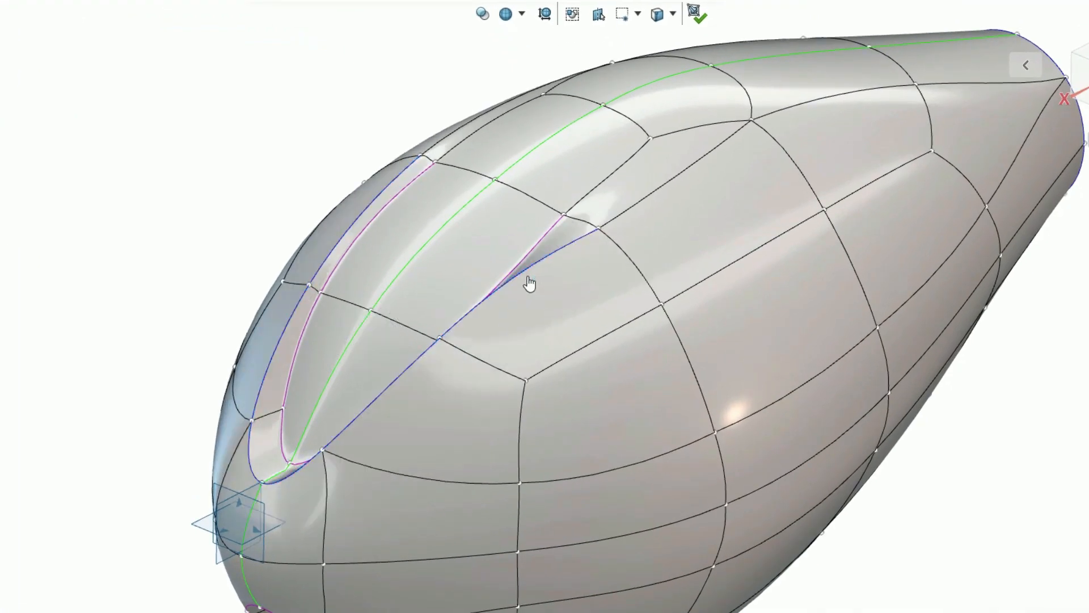
pyautogui.click(522, 271)
pyautogui.click(574, 229)
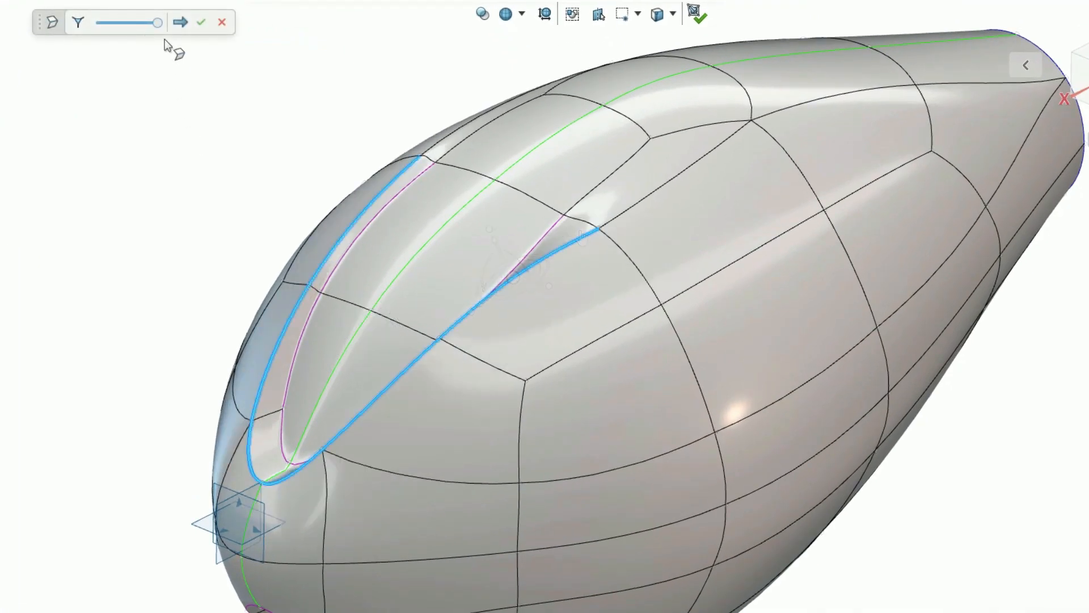
pyautogui.moveTo(158, 23)
pyautogui.mouseDown()
pyautogui.moveTo(136, 28)
pyautogui.moveTo(157, 25)
pyautogui.mouseUp()
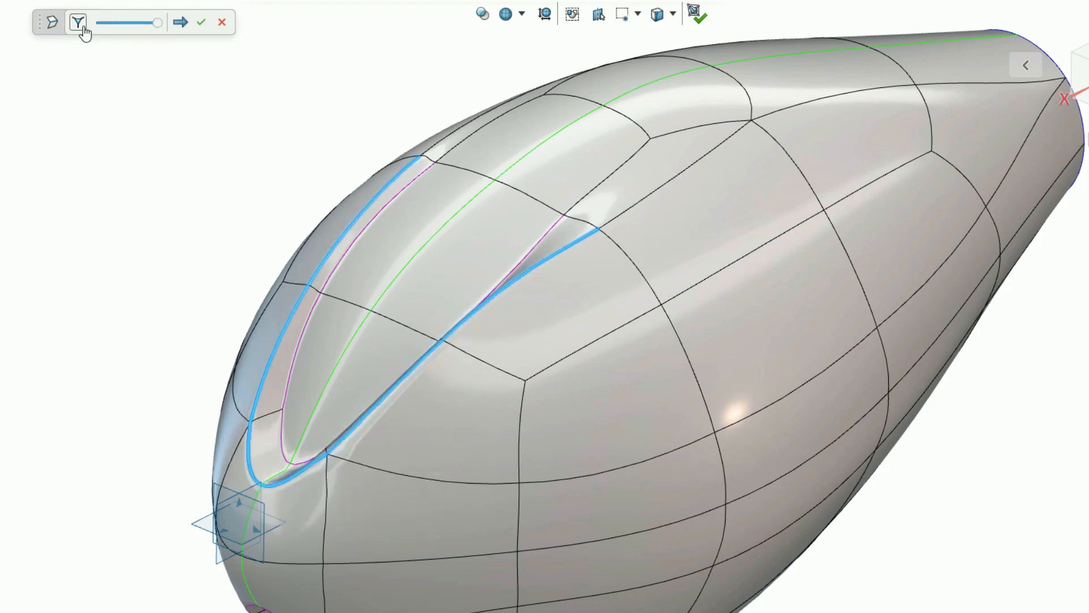
pyautogui.click(699, 15)
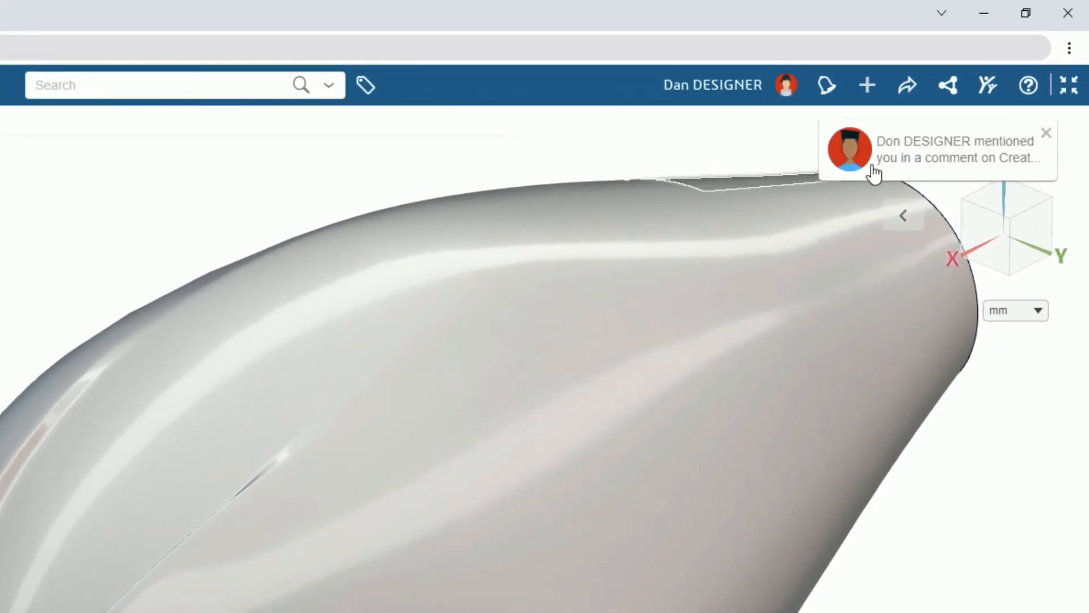
# Open the mention notification for the exterior modelling task and reply to the colleague's comment with a thank-you message
pyautogui.click(915, 165)
pyautogui.click(783, 352)
pyautogui.write('Great, thanks Don')
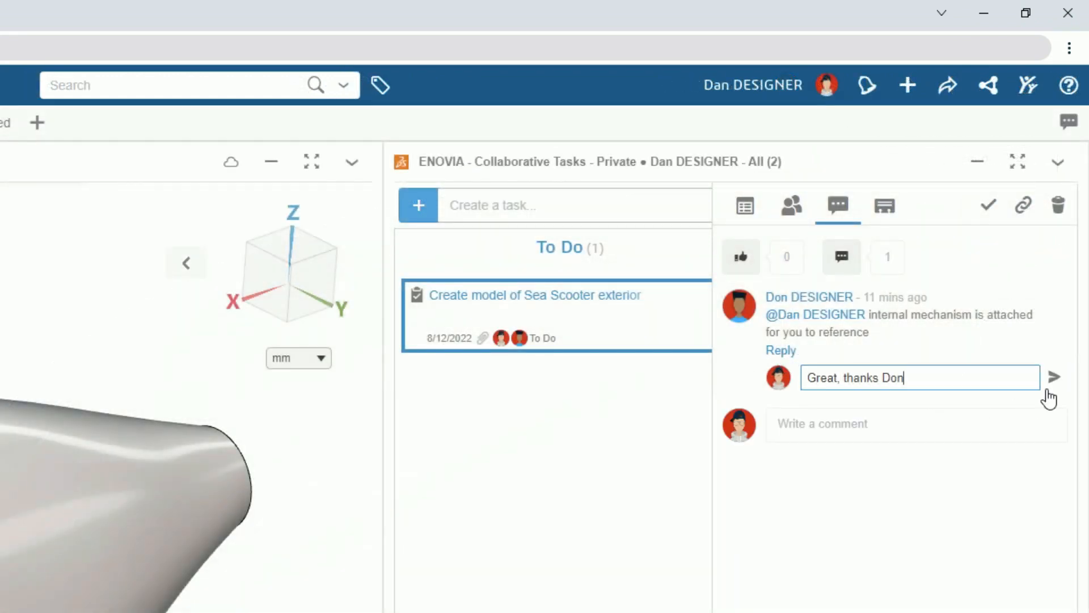
pyautogui.click(1053, 379)
# Insert one instance of the Drive Assembly attached to the task Create model of Sea Scooter exterior into the shape model
pyautogui.click(746, 206)
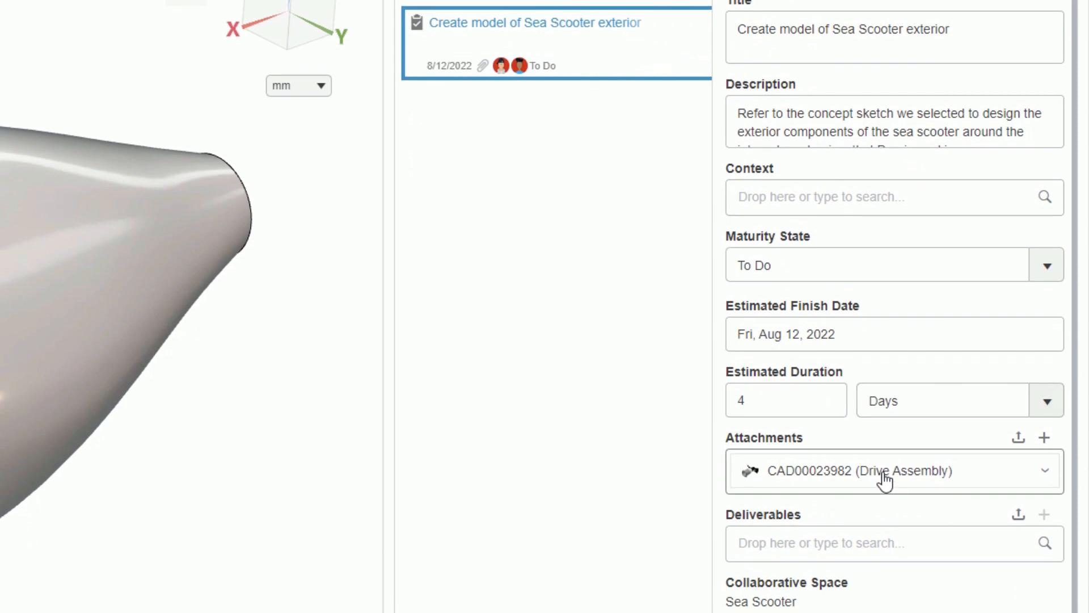
pyautogui.moveTo(885, 481); pyautogui.dragTo(252, 351)
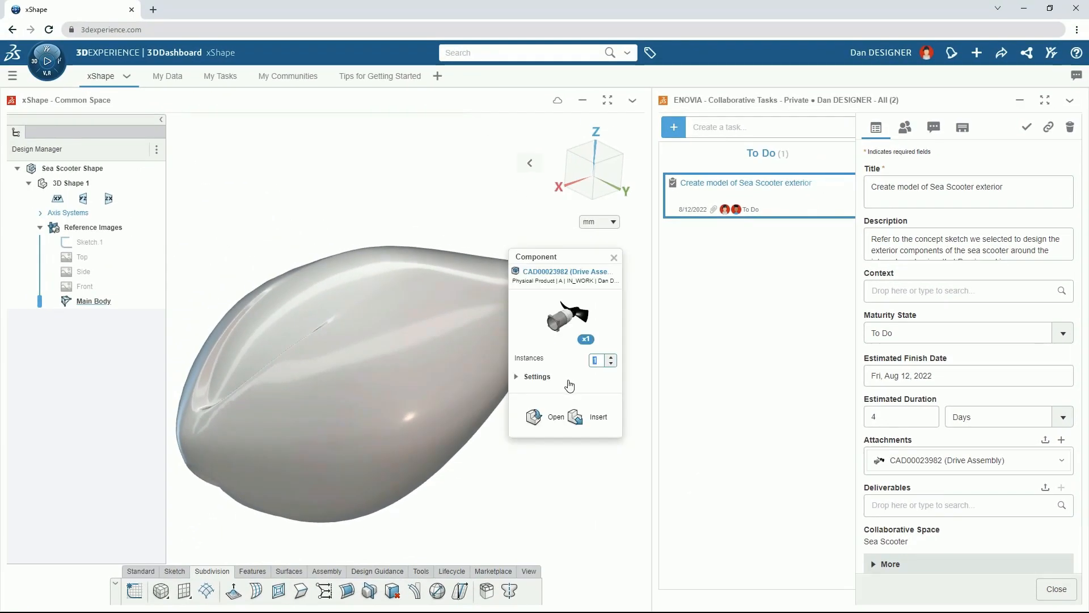
pyautogui.click(580, 418)
pyautogui.click(792, 218)
pyautogui.moveTo(792, 218); pyautogui.dragTo(948, 214)
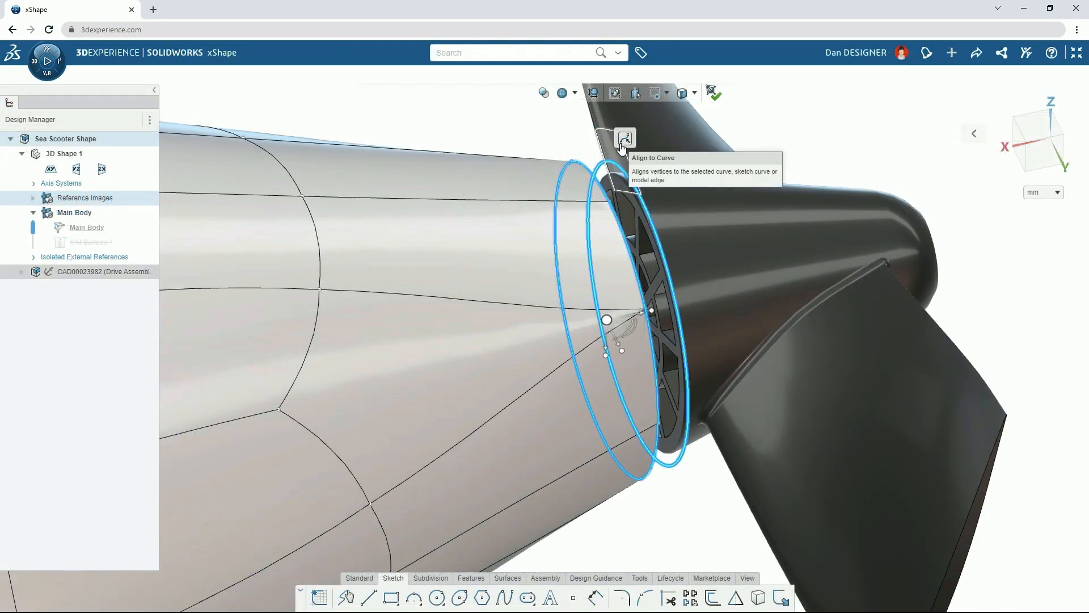
# Align the main body's rear edge loop to the circular curve at the drive assembly, then adjust the loop by 3.25
pyautogui.click(624, 140)
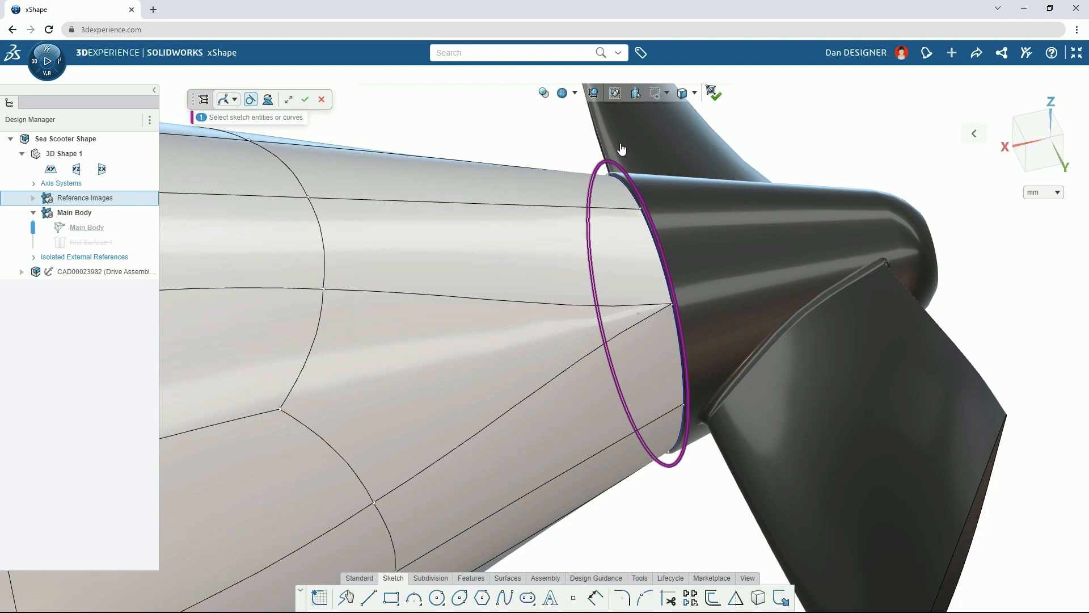
pyautogui.click(307, 100)
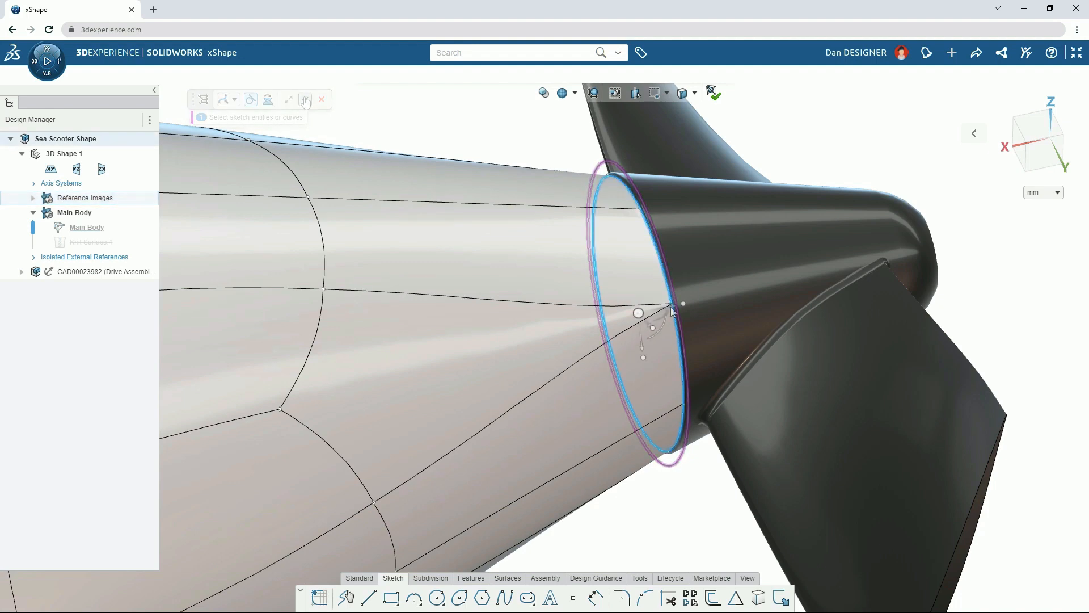
pyautogui.write('3.25')
pyautogui.click(709, 373)
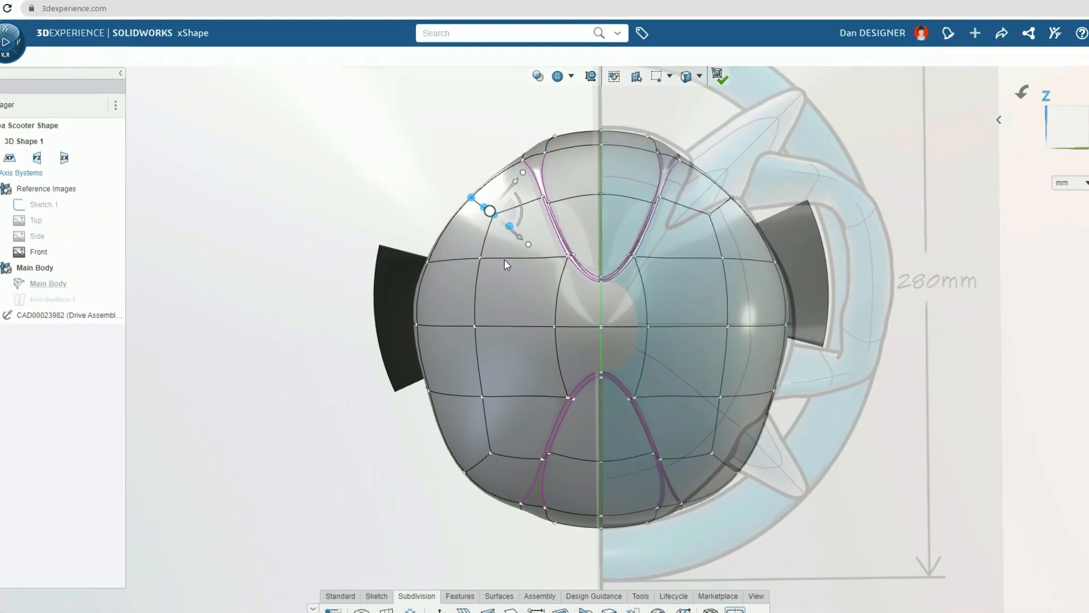
# Move the main body's lower side vertices outward to match the front reference image
pyautogui.click(489, 445)
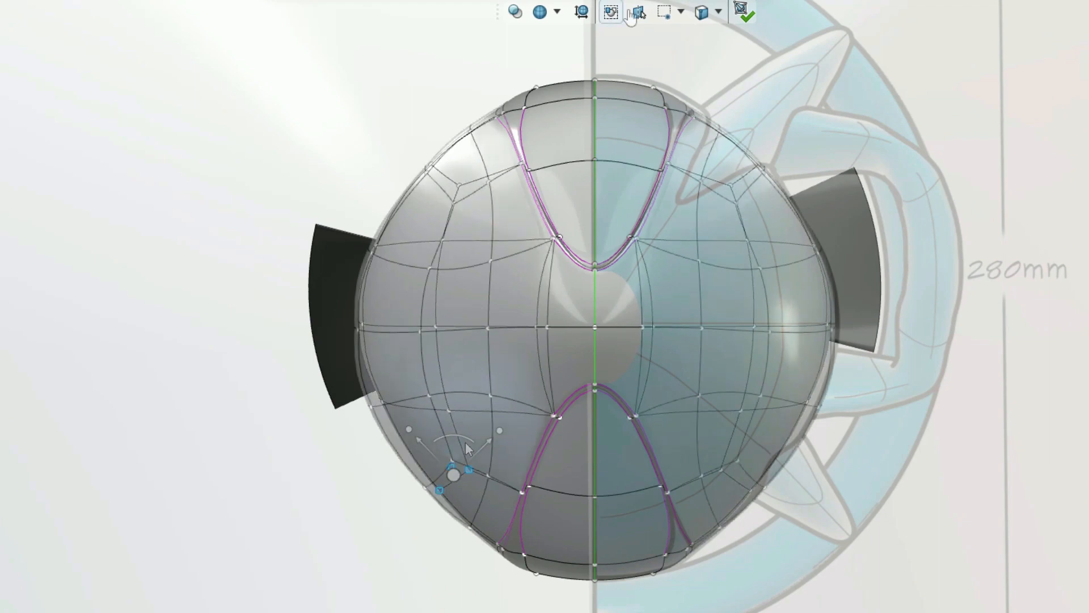
# Try to pull the main body's upper side vertices outward into fins that follow the front reference image
pyautogui.click(718, 11)
pyautogui.click(722, 80)
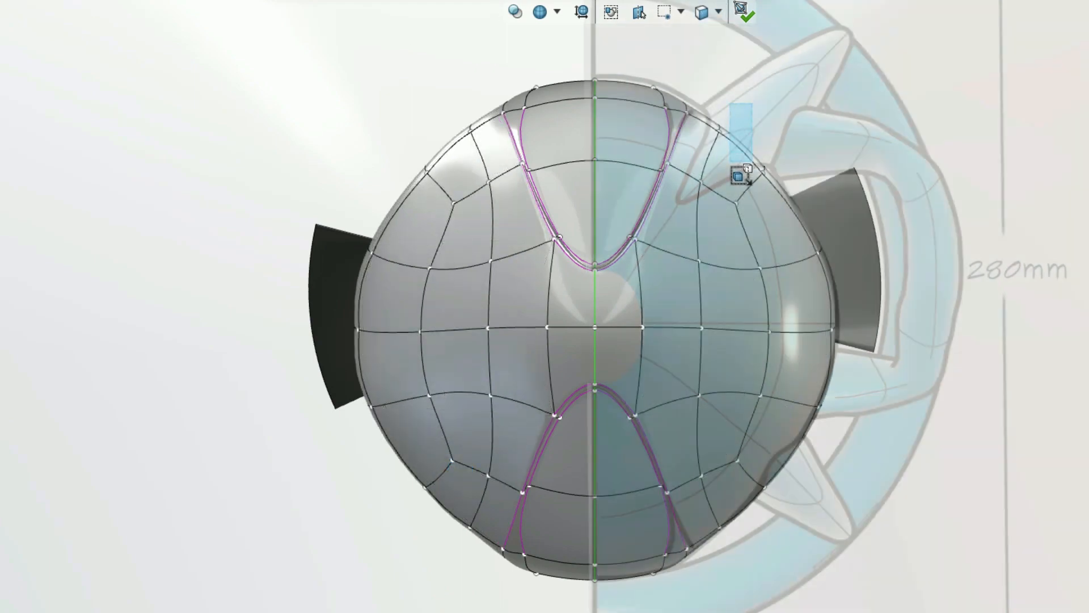
pyautogui.click(735, 166)
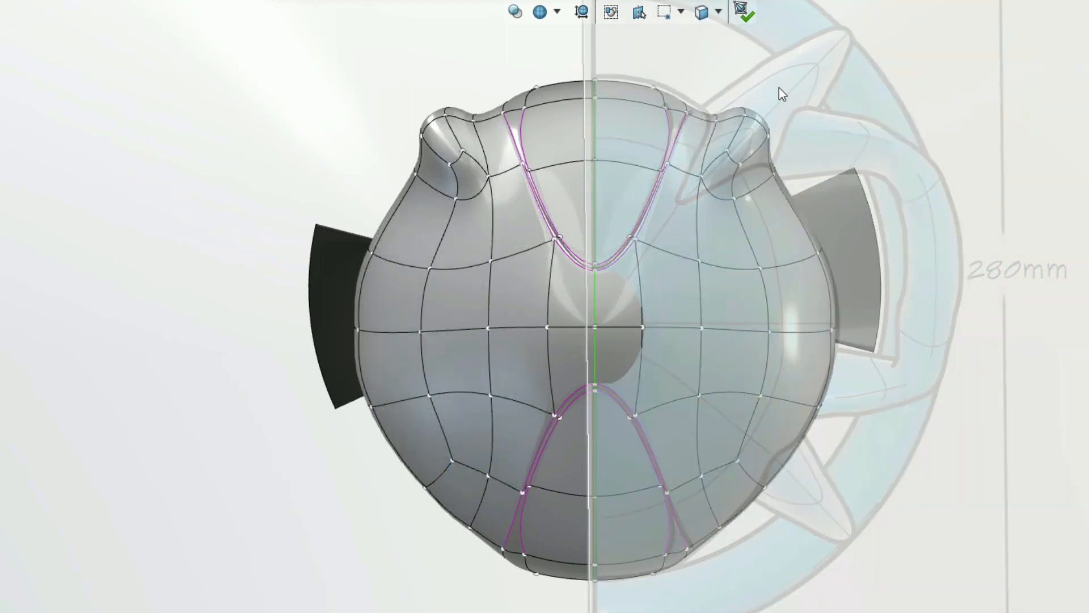
pyautogui.click(737, 137)
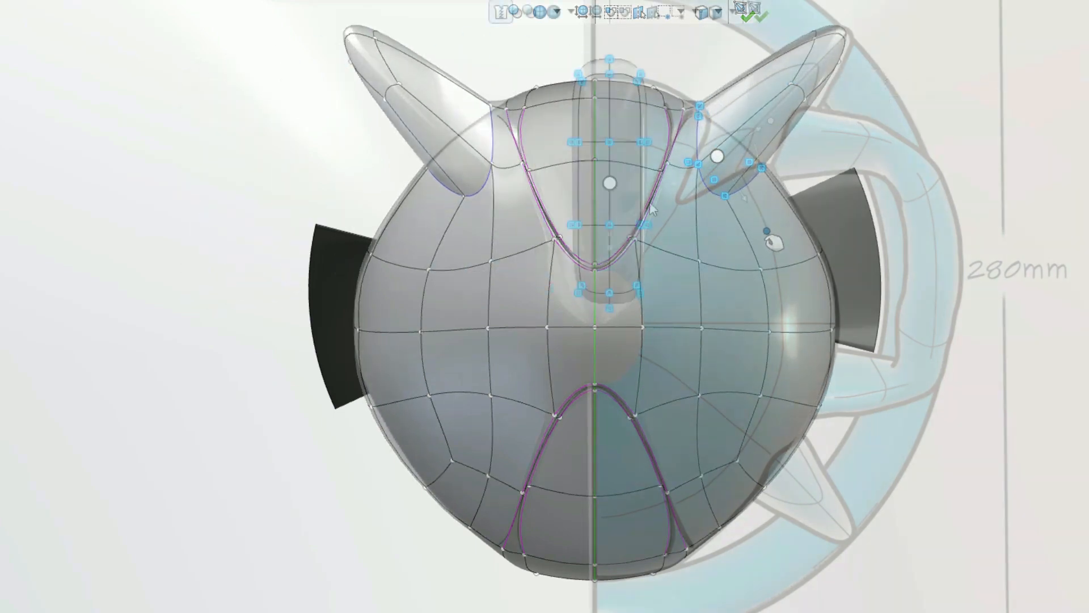
# Rotate the elongated fin primitive about 42 degrees over the front reference image and shape its outer end to the fin outline
pyautogui.moveTo(743, 193); pyautogui.dragTo(760, 171)
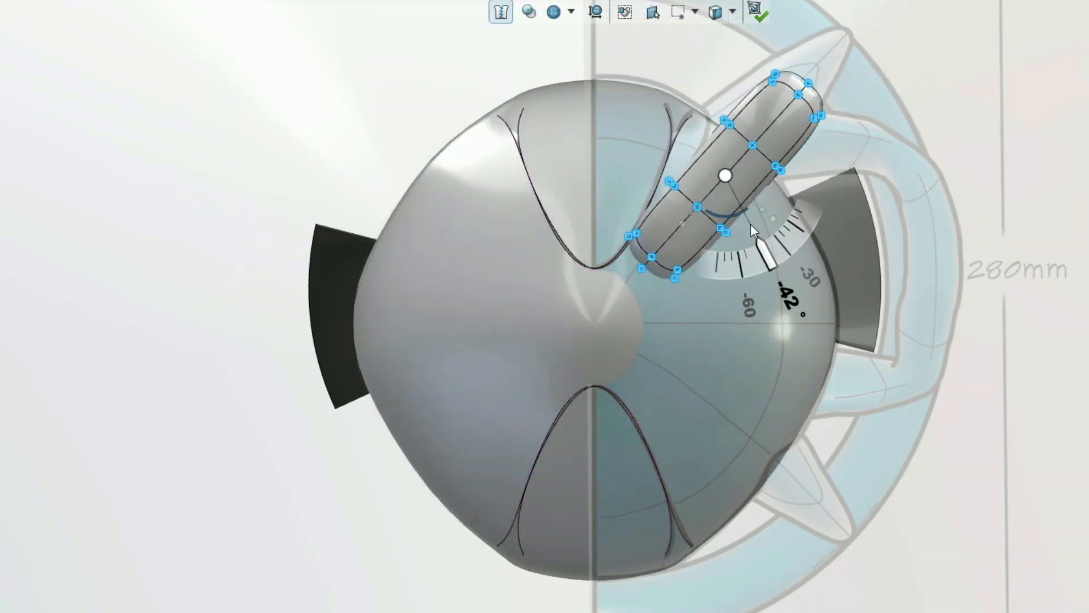
pyautogui.moveTo(865, 91); pyautogui.dragTo(785, 18)
pyautogui.moveTo(805, 155); pyautogui.dragTo(793, 143)
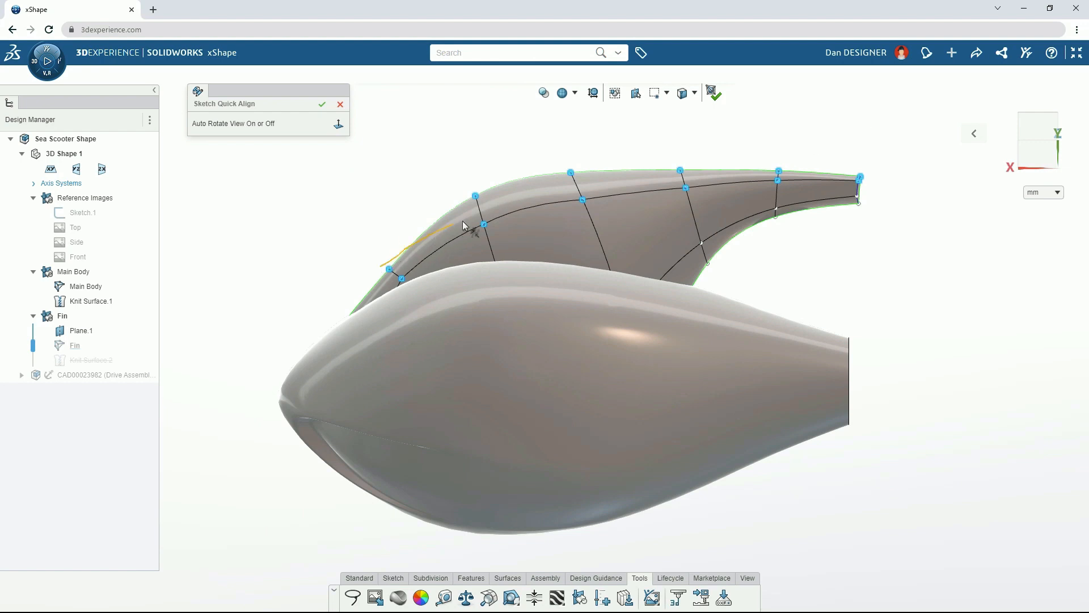
# Align the fin's upper outline vertices to a freehand curve with Sketch Quick Align and finish editing the fin
pyautogui.click(849, 180)
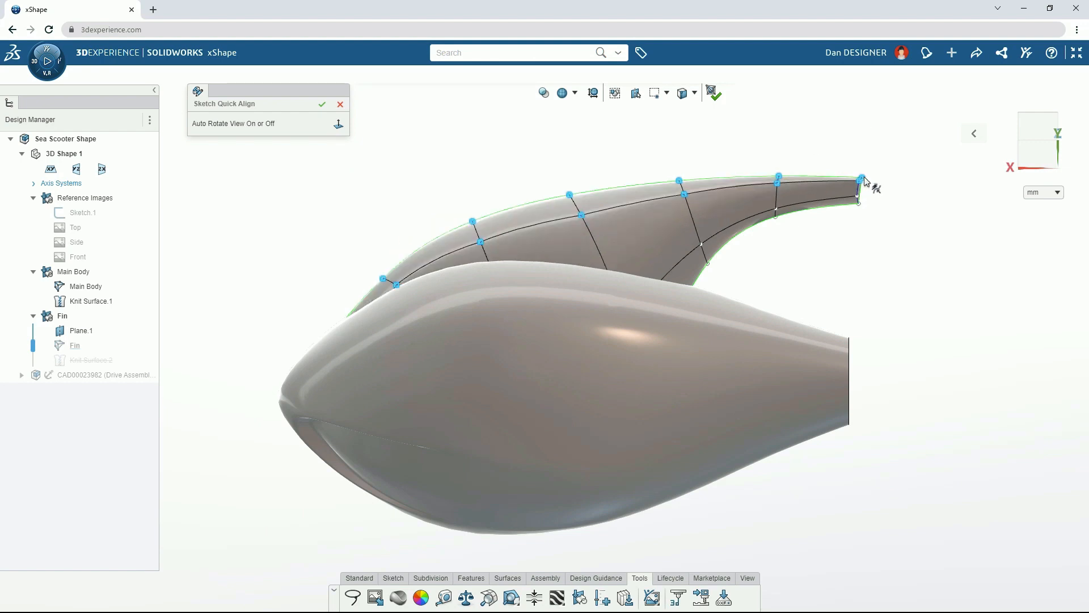
pyautogui.click(322, 104)
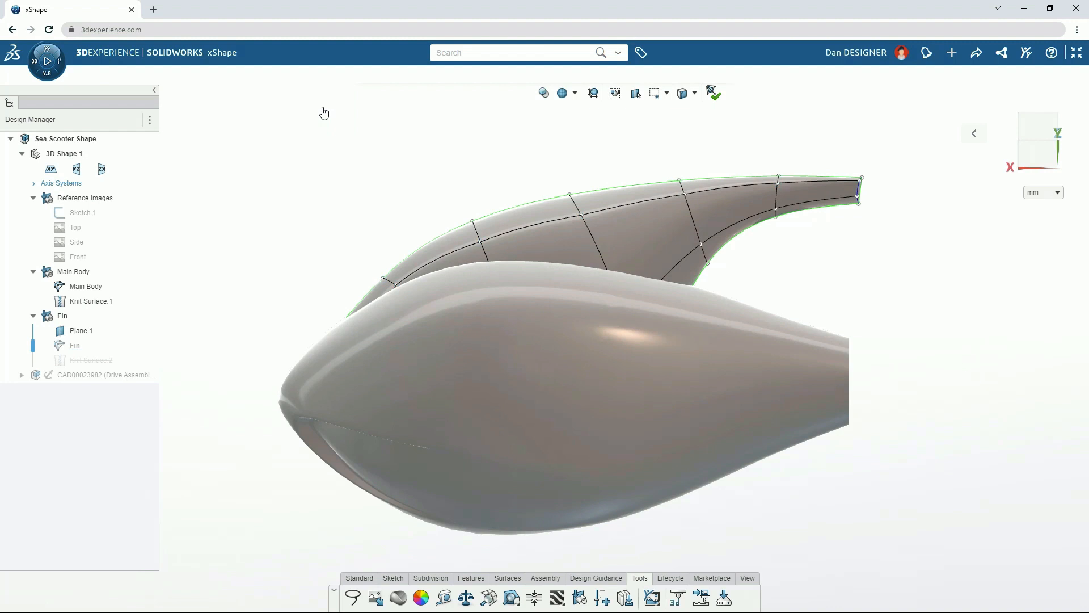
pyautogui.click(714, 93)
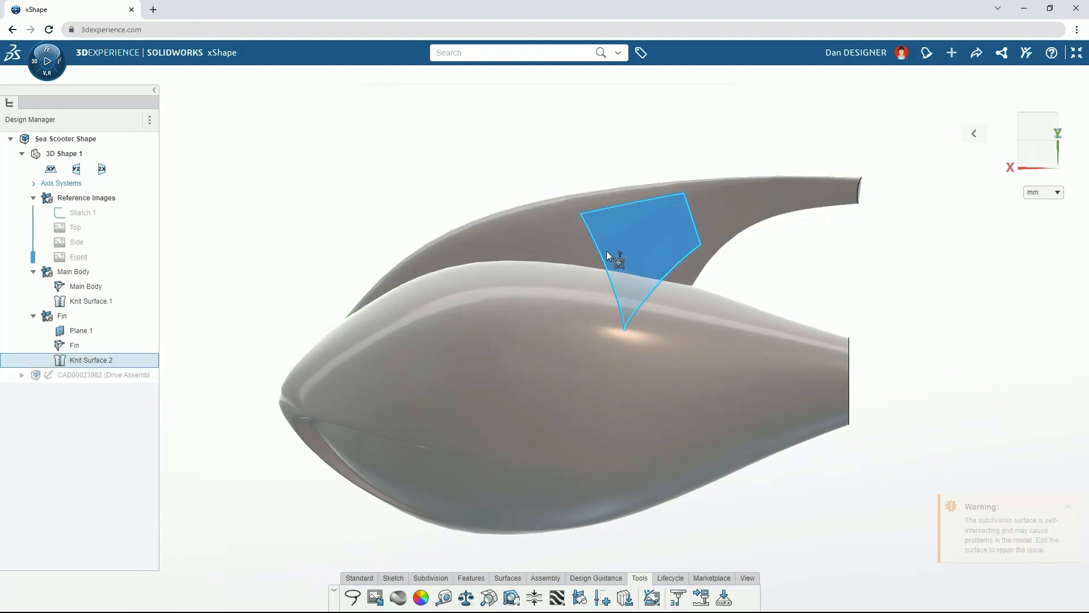
# Reopen the fin, check its cage with Mesh Inspection, reposition the vertices near the lower tip to remove the intersecting faces, and finish editing
pyautogui.doubleClick(607, 250)
pyautogui.moveTo(758, 254); pyautogui.dragTo(736, 257, button='middle')
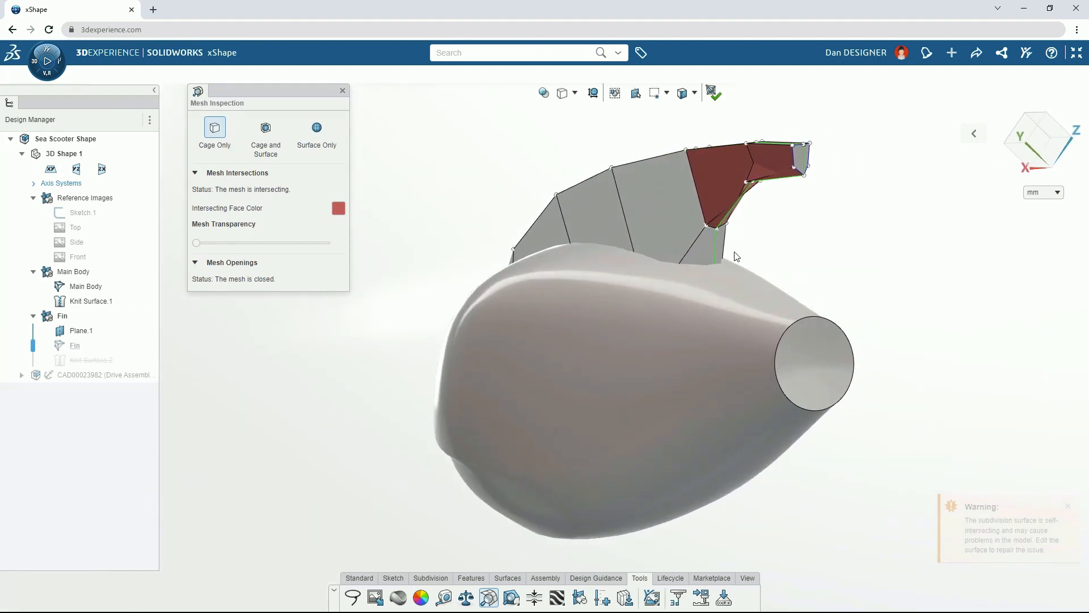
pyautogui.click(746, 182)
pyautogui.moveTo(777, 194); pyautogui.dragTo(776, 166)
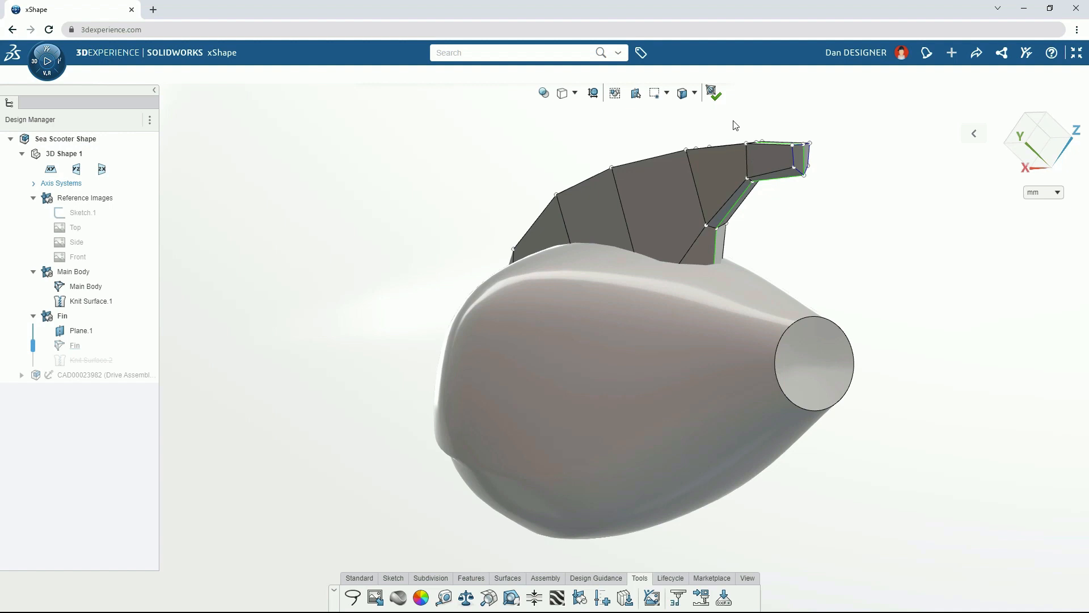
pyautogui.click(712, 93)
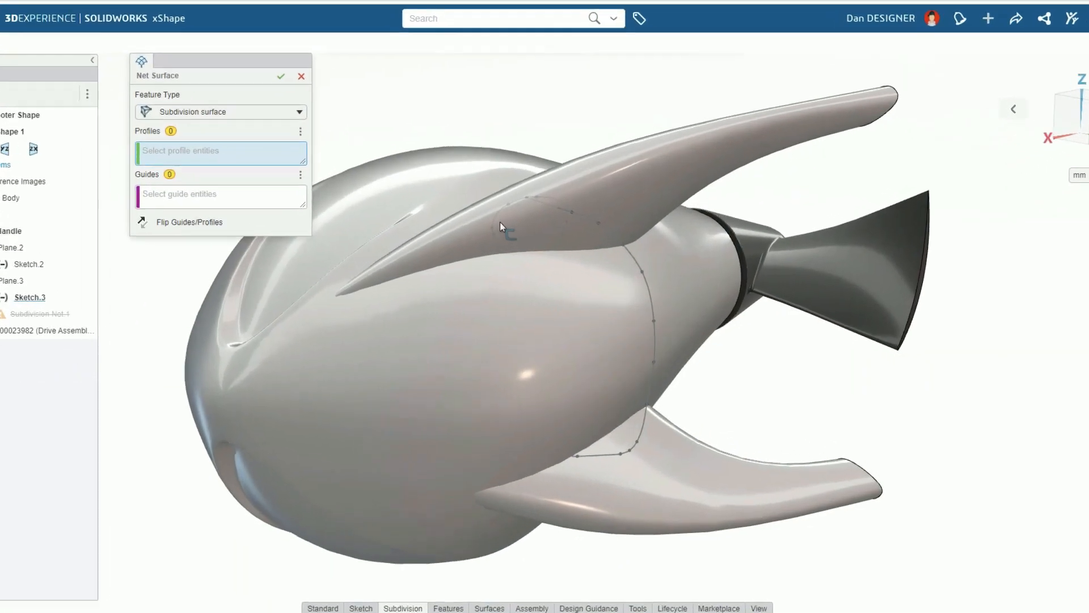
# Create the handle as a subdivision net surface from the closed profile and the curved guide, with 20 divisions in both directions
pyautogui.click(512, 235)
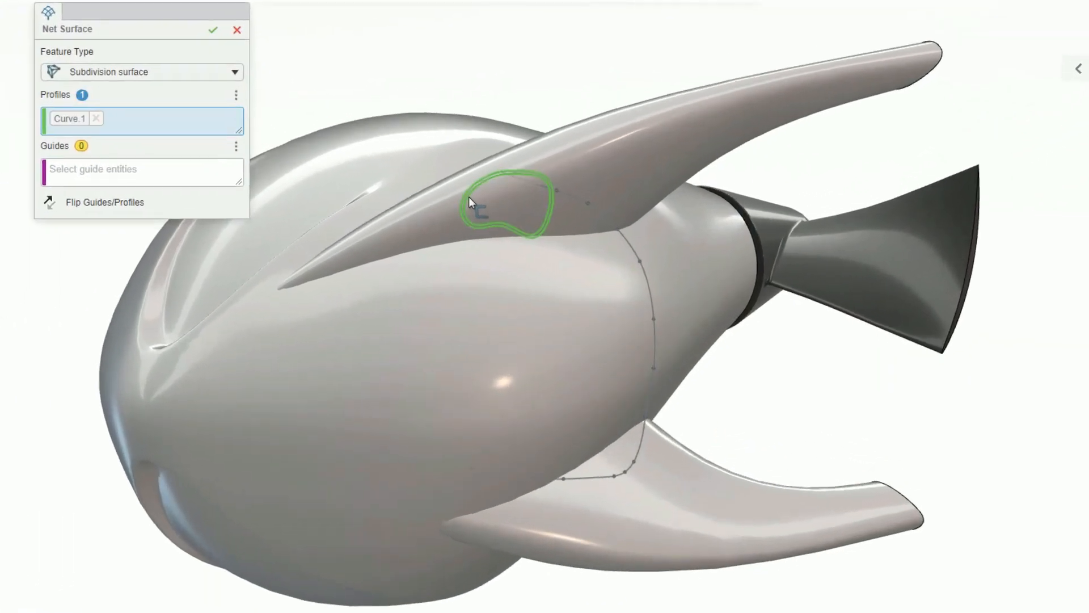
pyautogui.click(572, 203)
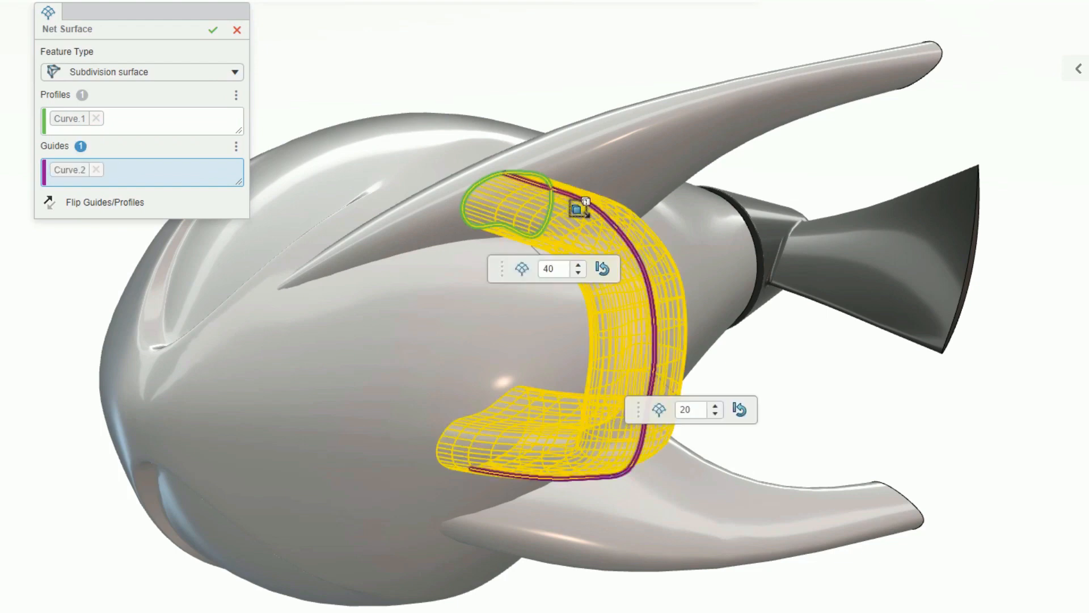
pyautogui.write('20')
pyautogui.press('Return')
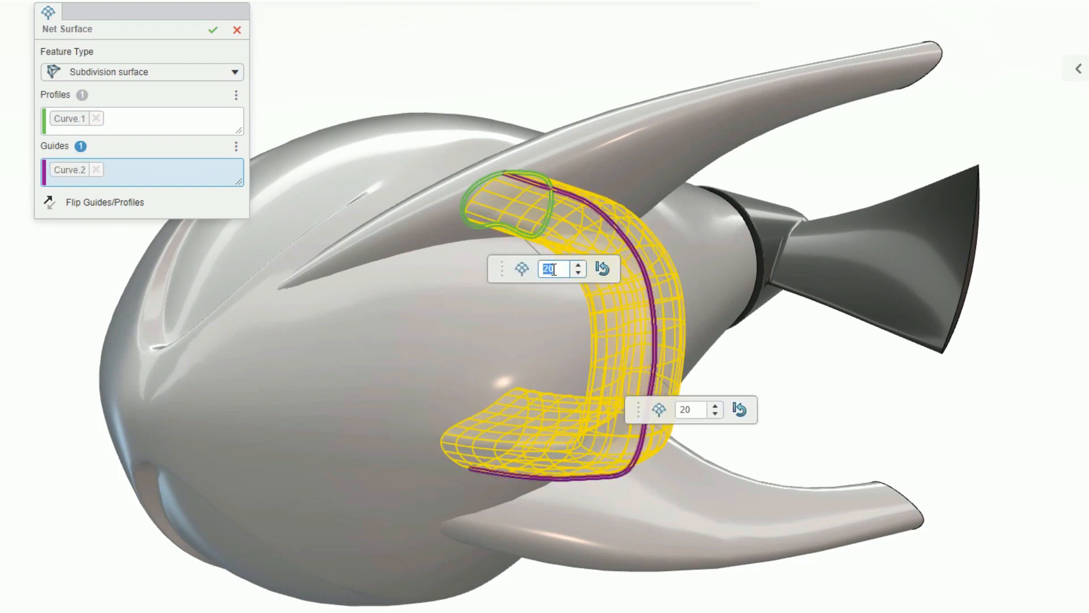
pyautogui.click(213, 31)
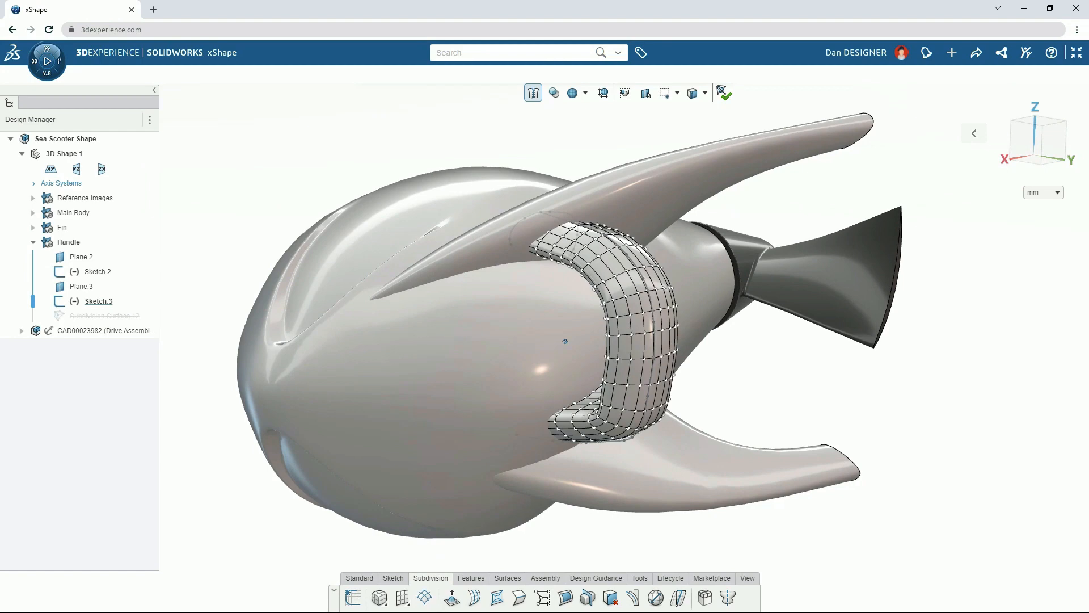
# Select the cage vertices across the handle's middle section, apply the mesh command to them, and adjust the handle's shape
pyautogui.moveTo(794, 262); pyautogui.dragTo(651, 262, button='middle')
pyautogui.click(669, 277)
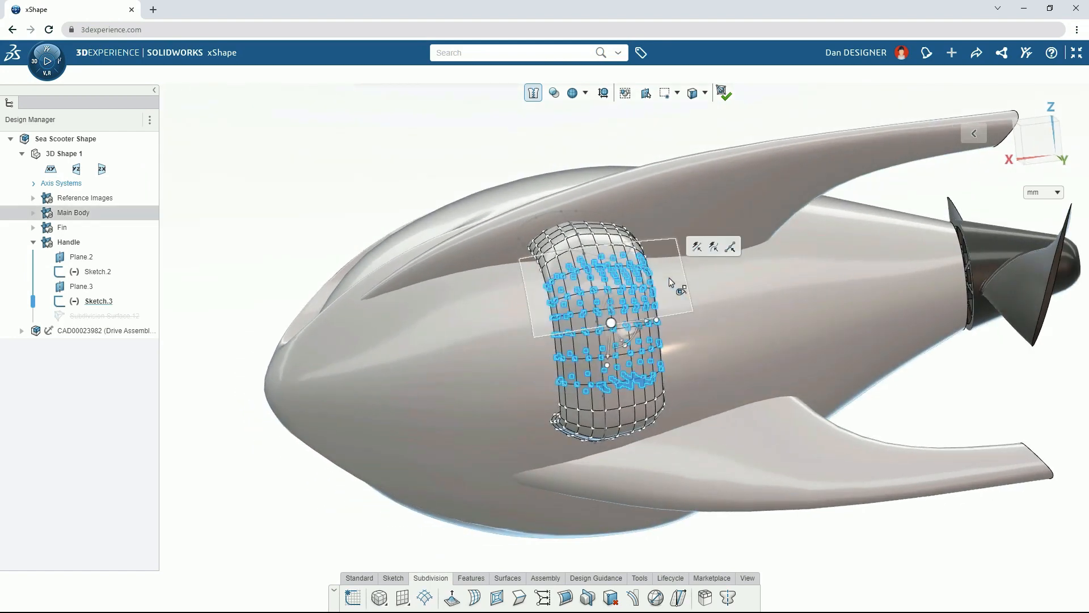
pyautogui.click(705, 597)
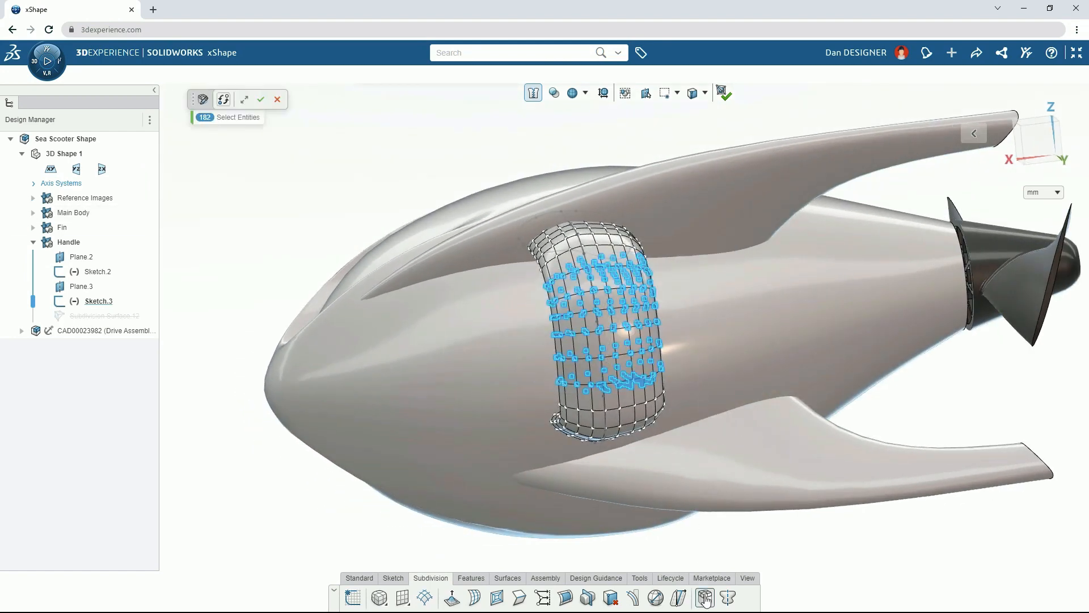
pyautogui.click(261, 100)
pyautogui.moveTo(441, 172); pyautogui.dragTo(729, 406)
pyautogui.moveTo(652, 331); pyautogui.dragTo(648, 334)
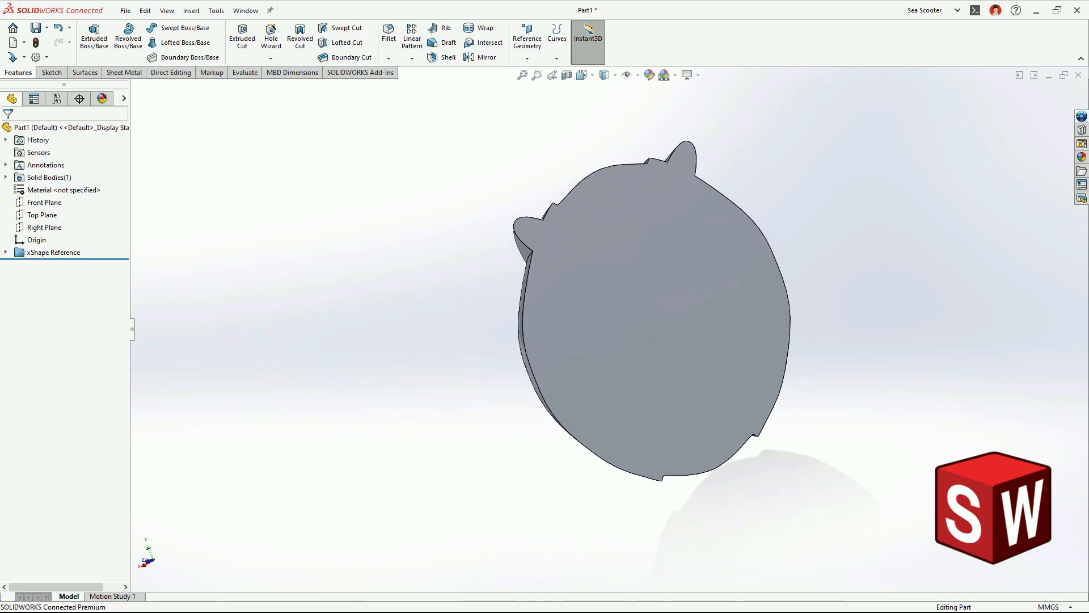
# In SOLIDWORKS, shell the imported scooter body with a 0.5 mm wall, removing the large flat face
pyautogui.click(760, 352)
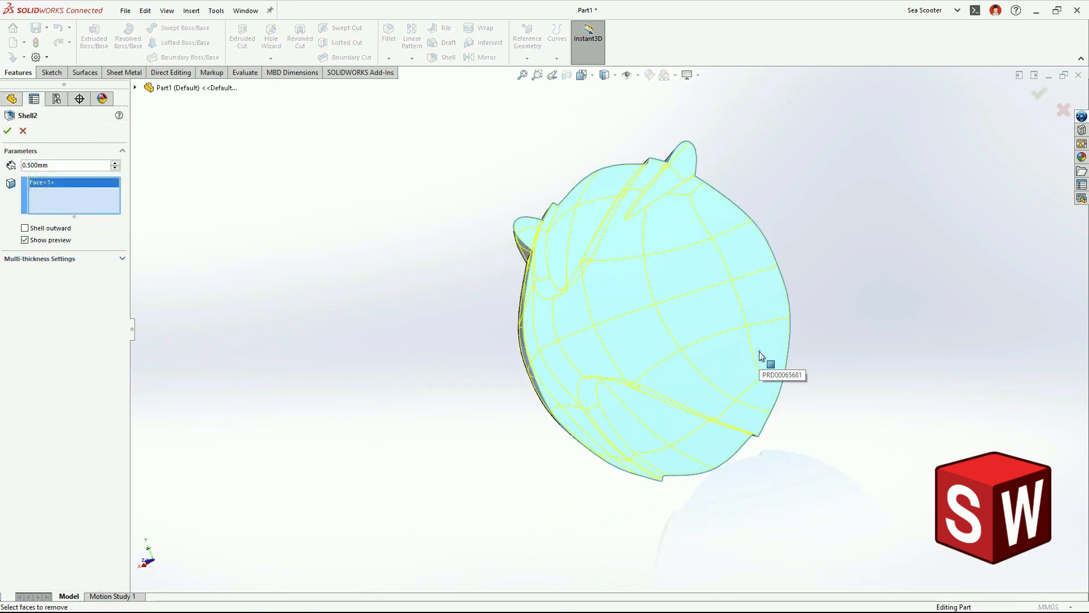
pyautogui.click(1038, 93)
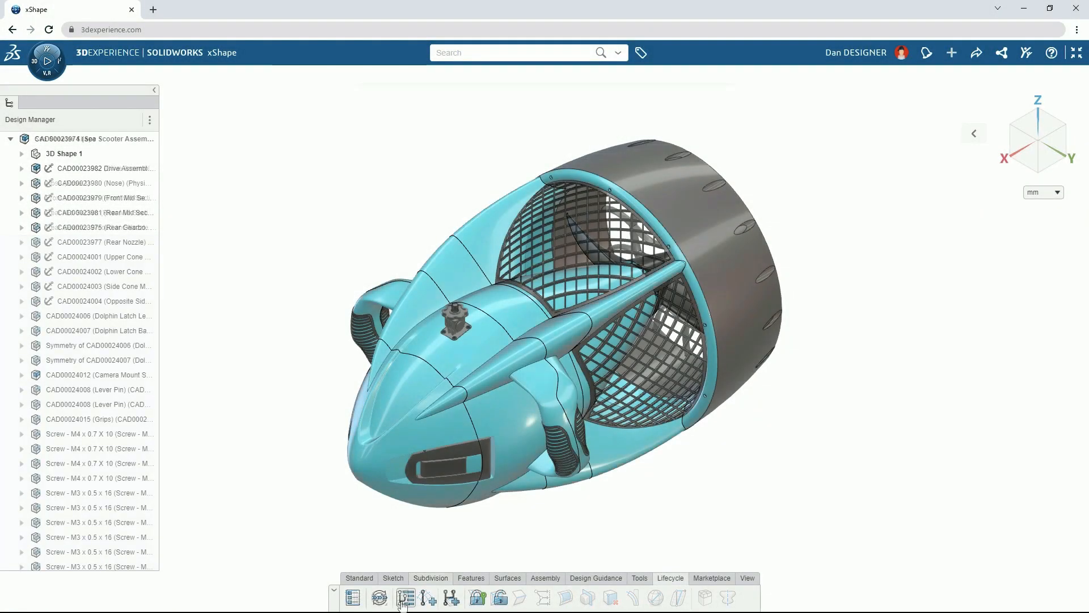
# In xShape, display the Sea Scooter Assembly's revisions and create revision A.2 with a comment on manufacturing detail
pyautogui.click(405, 599)
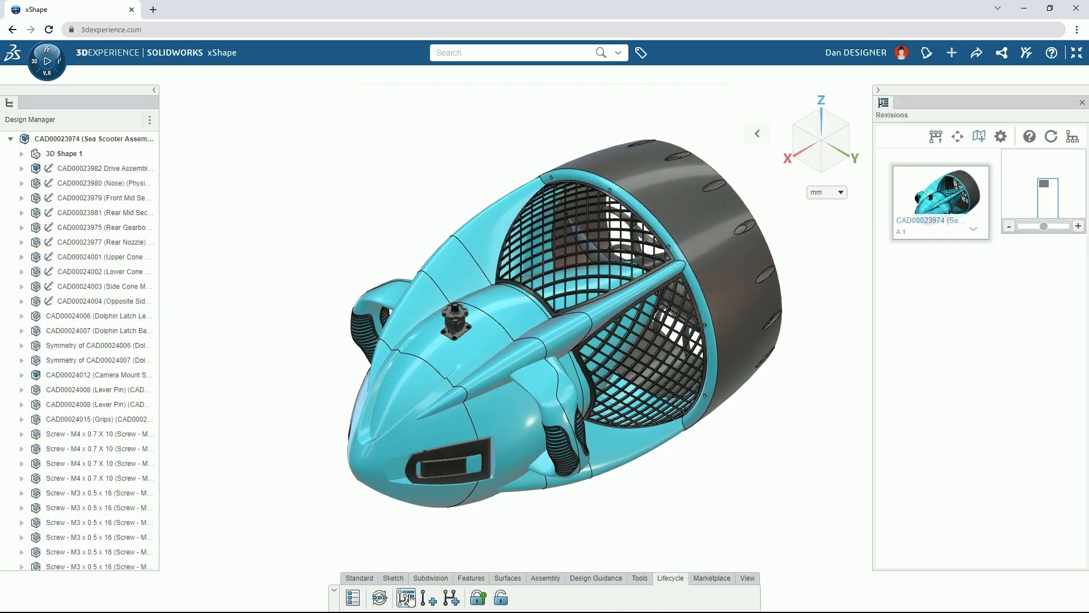
pyautogui.click(429, 597)
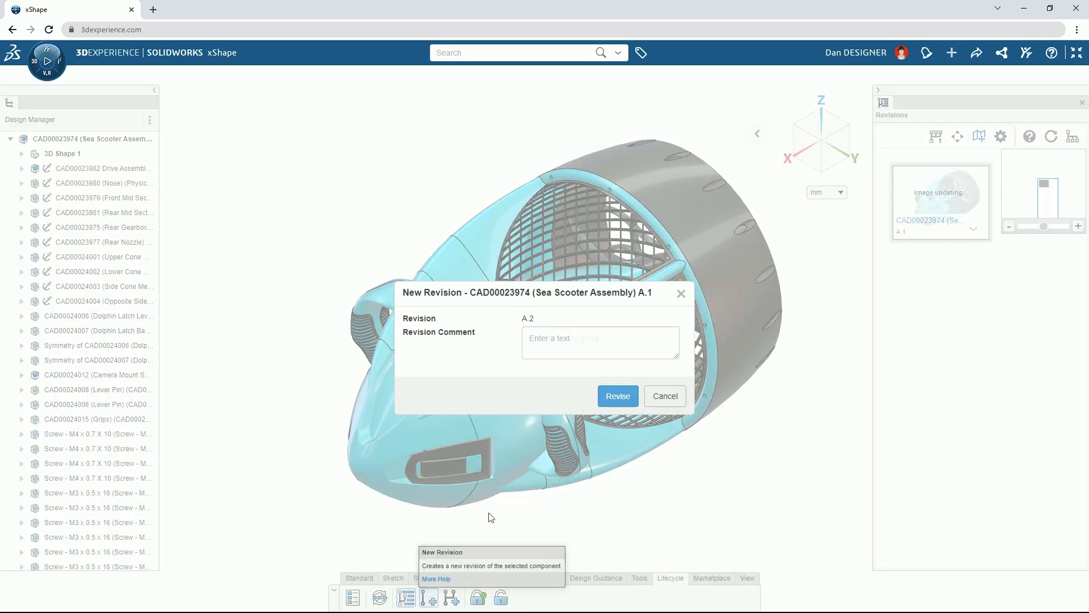
pyautogui.click(582, 338)
pyautogui.write('Manufacturing Detai')
pyautogui.click(618, 397)
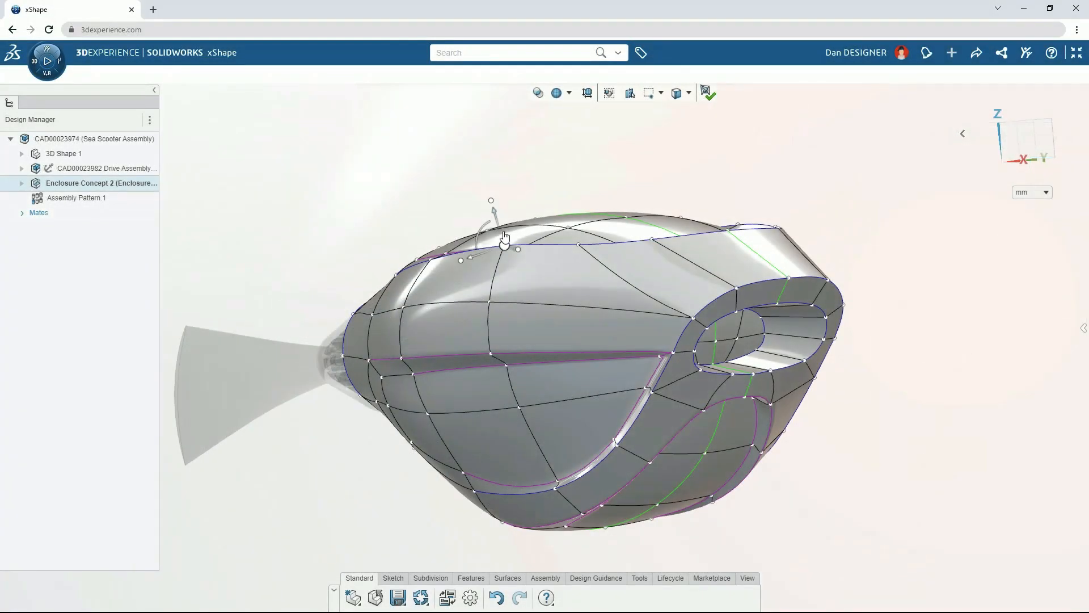
# Reposition the vertex on the upper side edge of Enclosure Concept 2 to reshape the enclosure's outline
pyautogui.moveTo(507, 241); pyautogui.dragTo(513, 244)
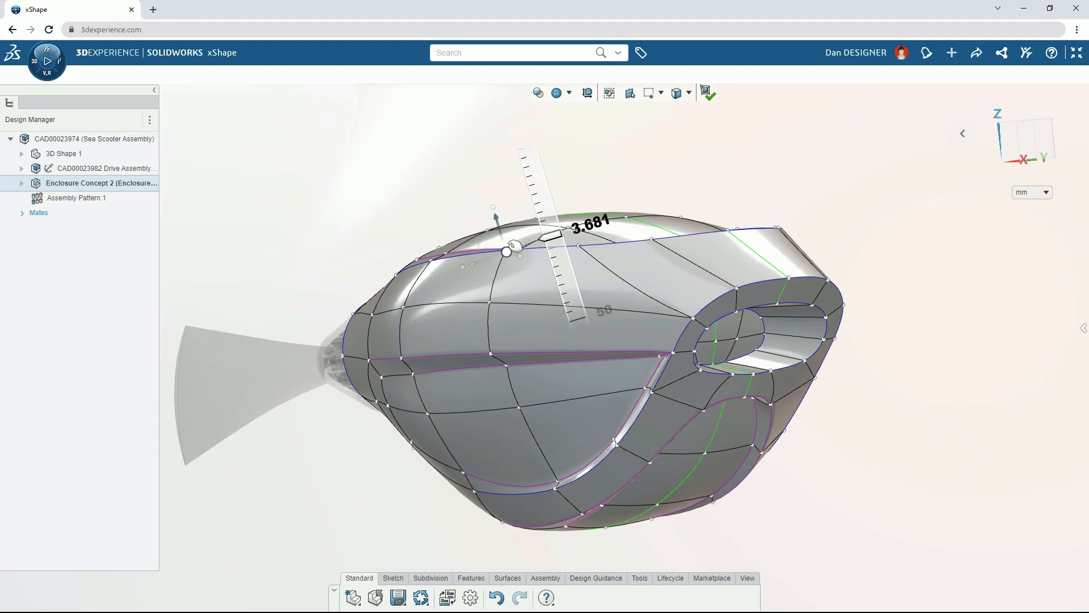